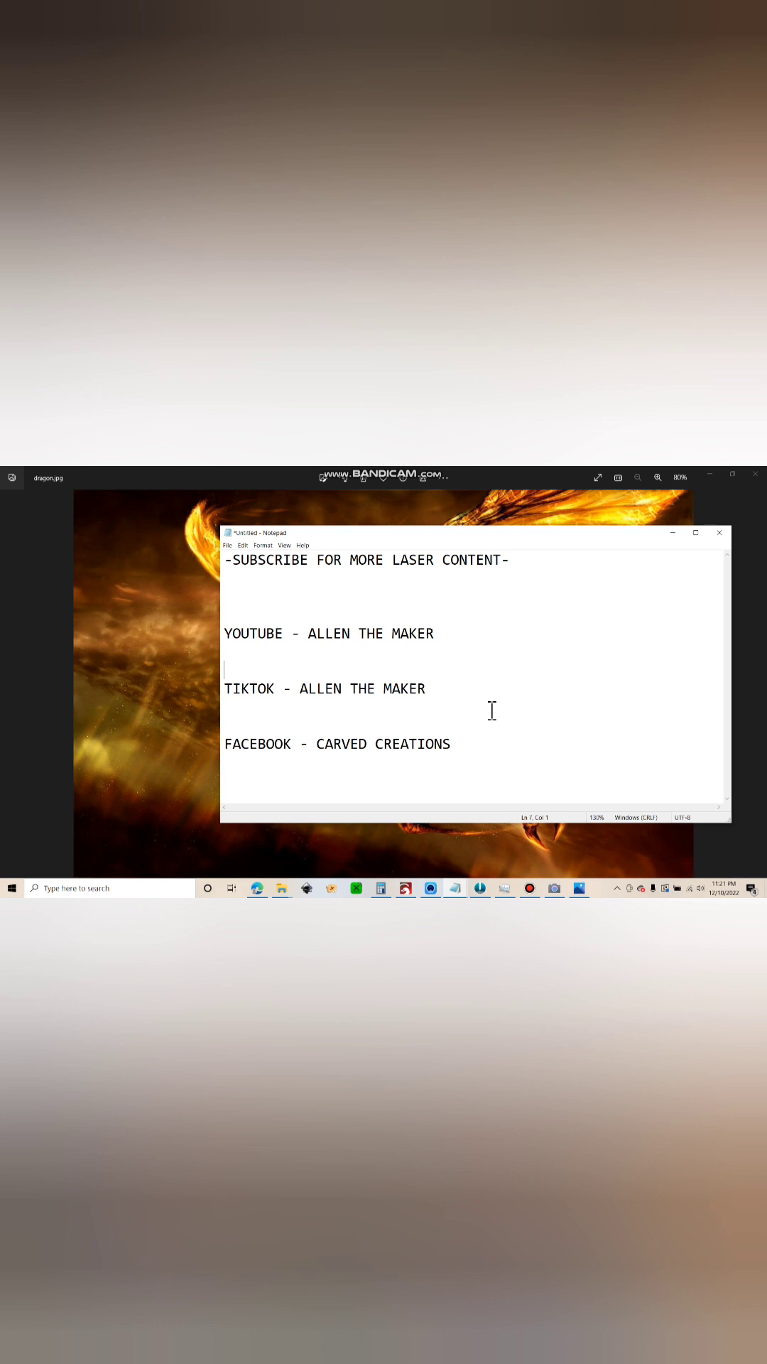
# Minimize the Notepad note so the dragon.jpg wallpaper shows fully in Photos
pyautogui.click(673, 532)
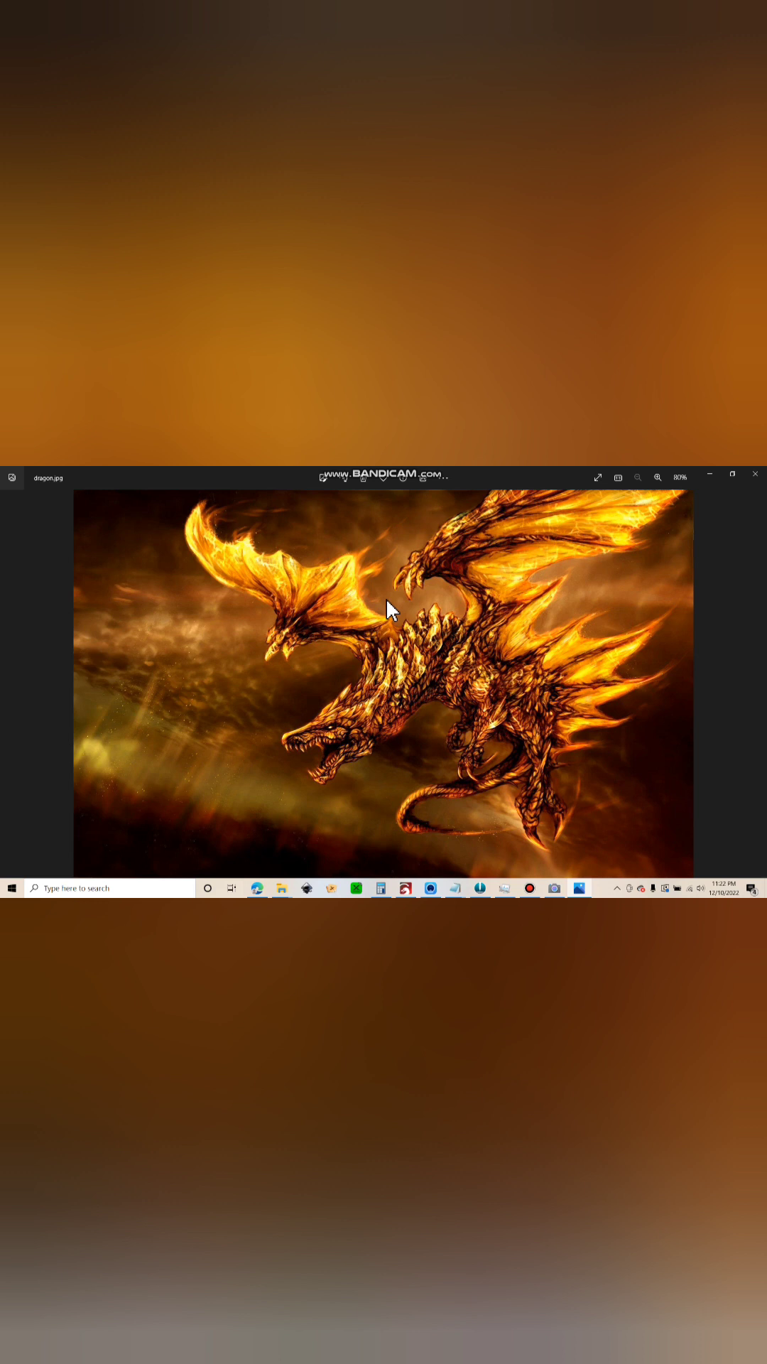
# Switch to ImagR and load dragon.jpg from the Downloads folder
pyautogui.click(480, 889)
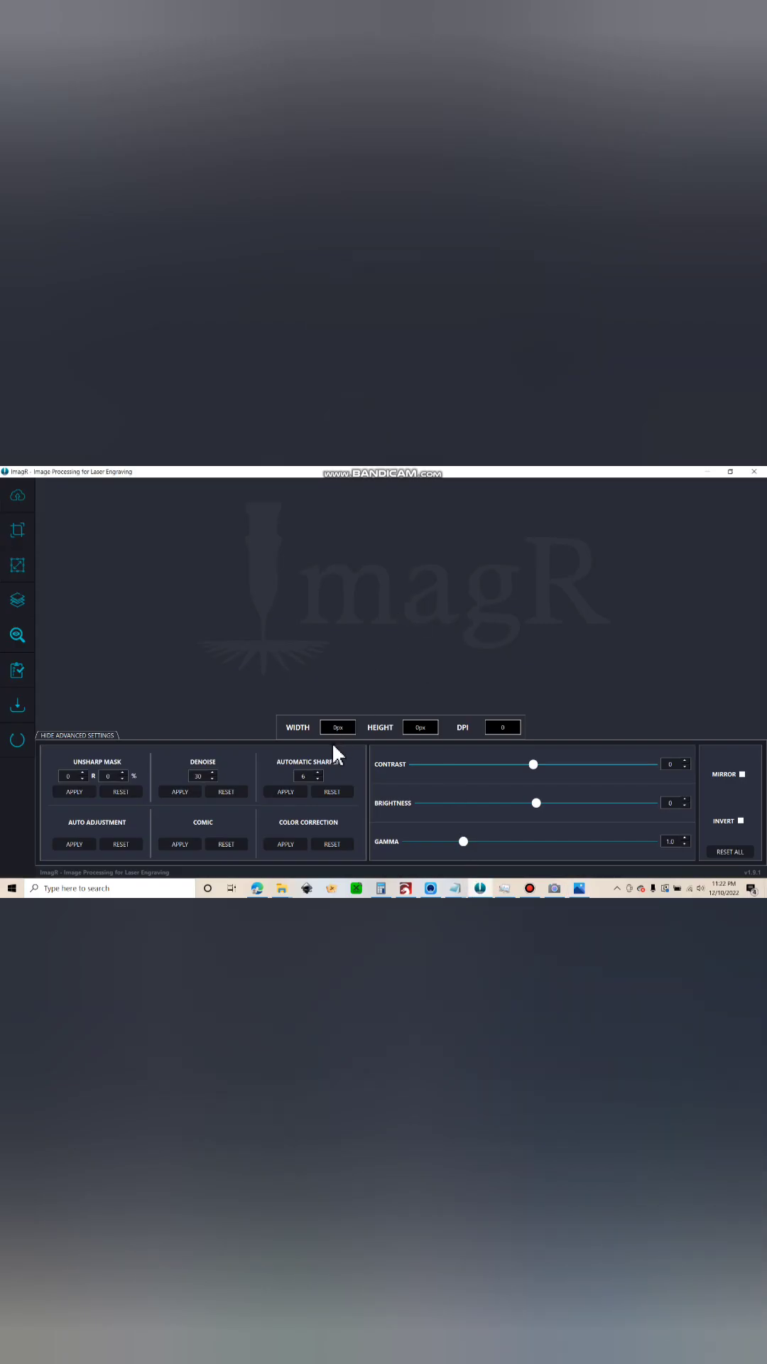
pyautogui.click(280, 893)
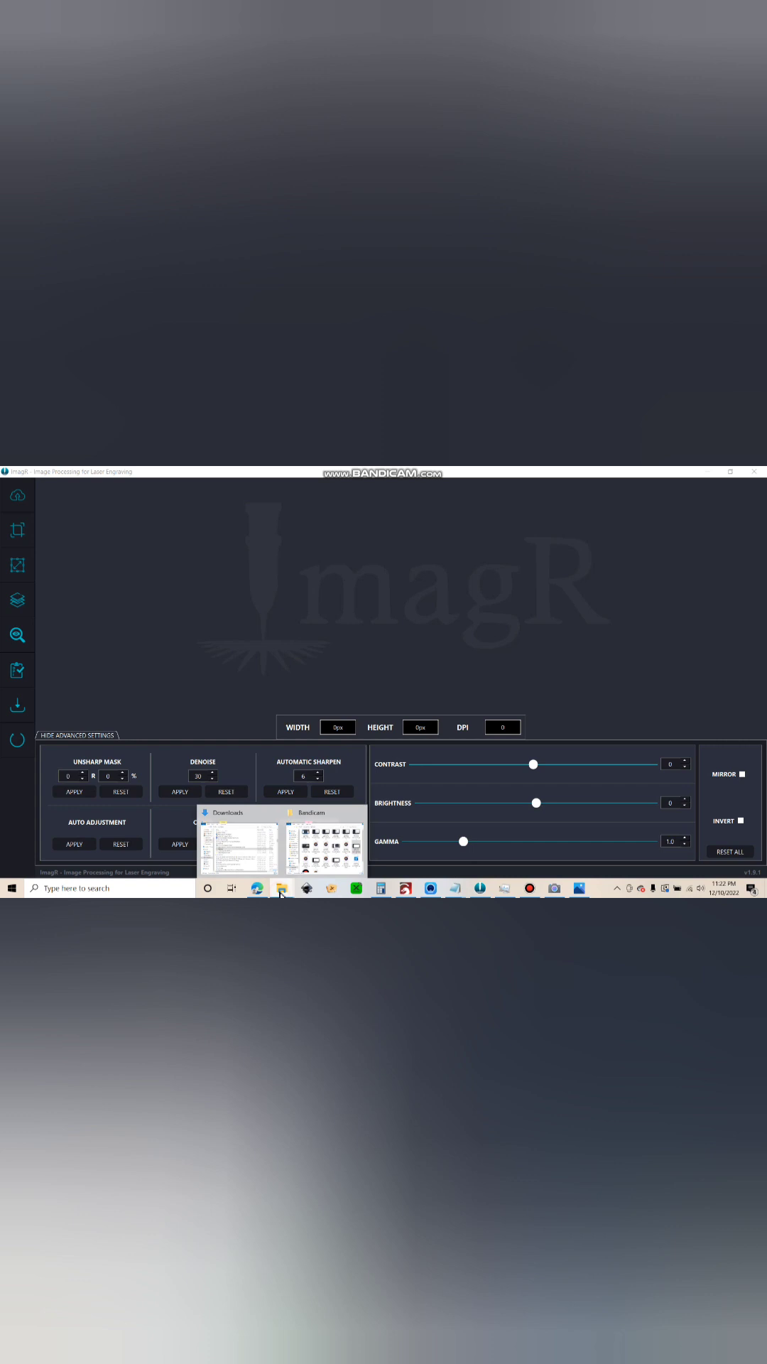
pyautogui.click(240, 850)
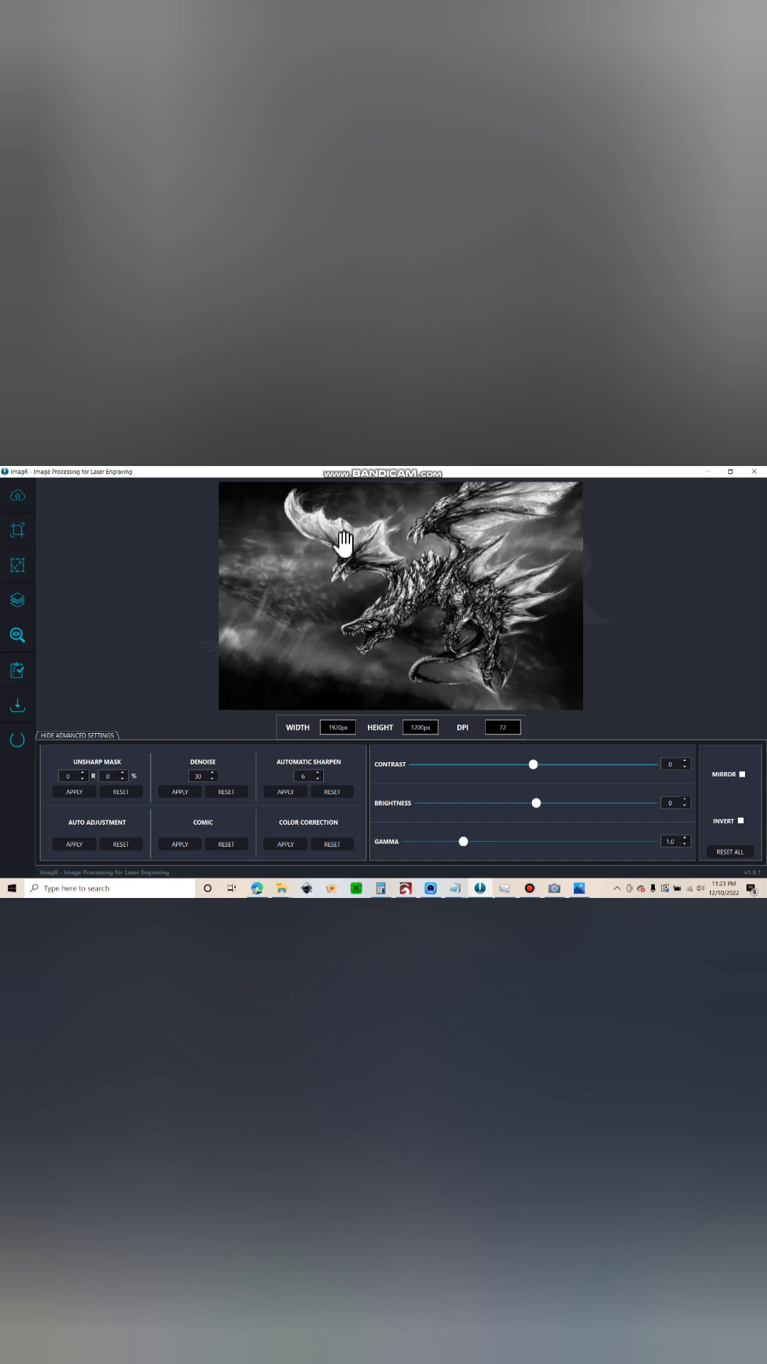
# In Resize, switch units to inches and enter height 4.05 and DPI 318
pyautogui.click(19, 566)
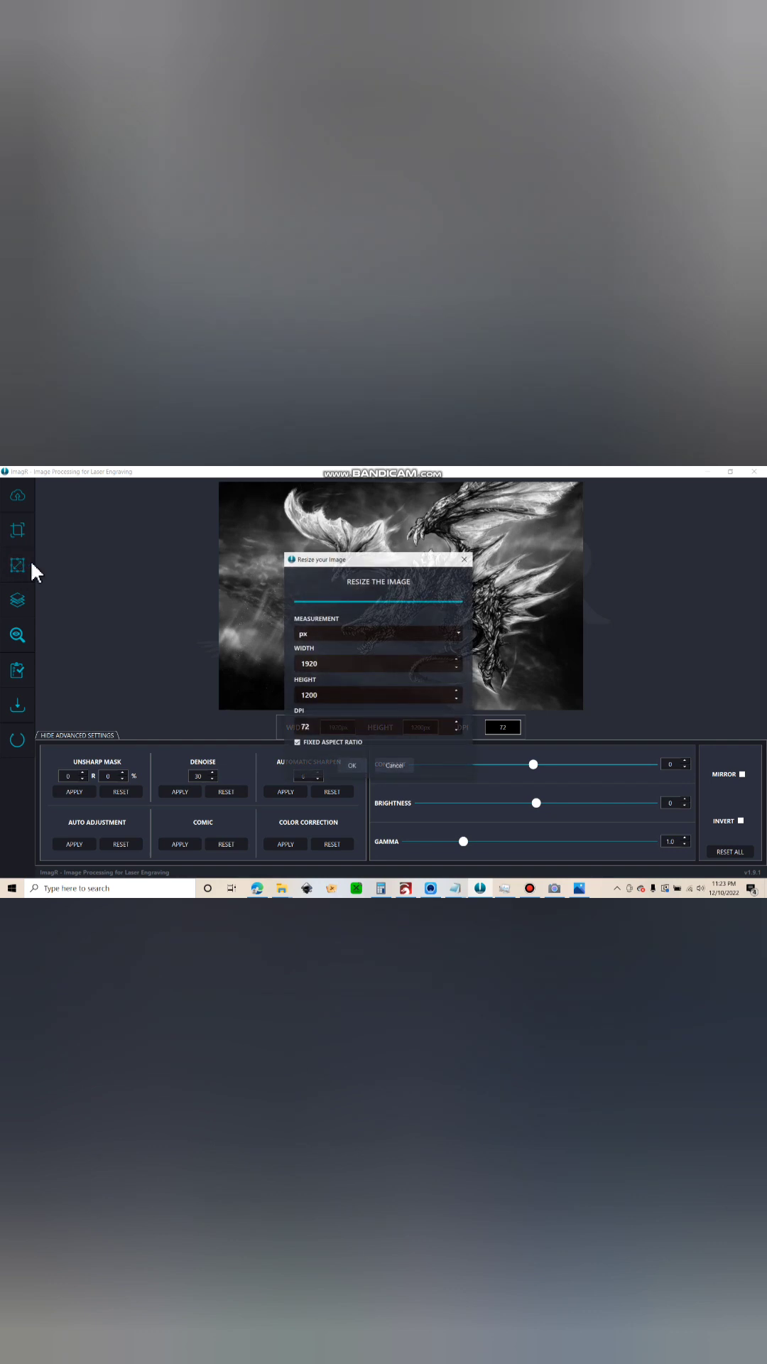
pyautogui.click(346, 630)
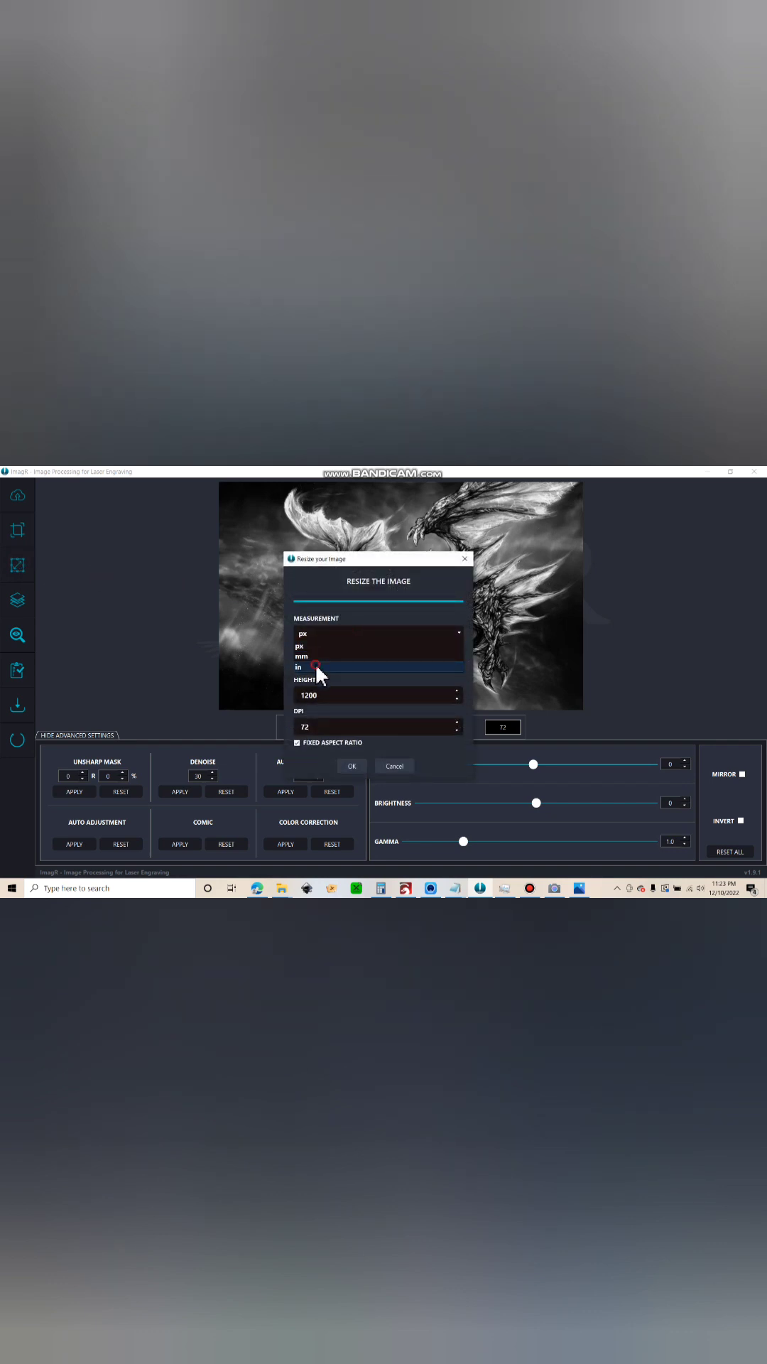
pyautogui.click(319, 652)
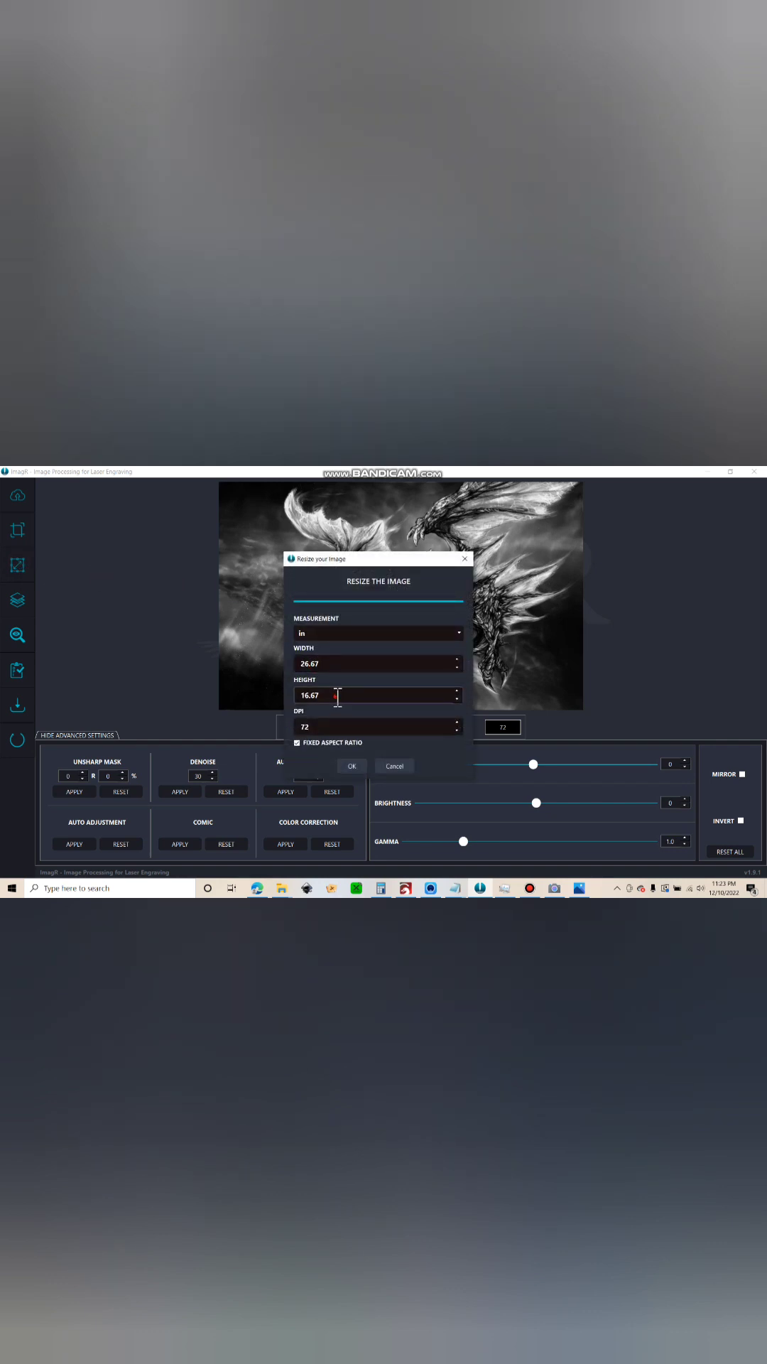
pyautogui.doubleClick(339, 696)
pyautogui.write('4.05')
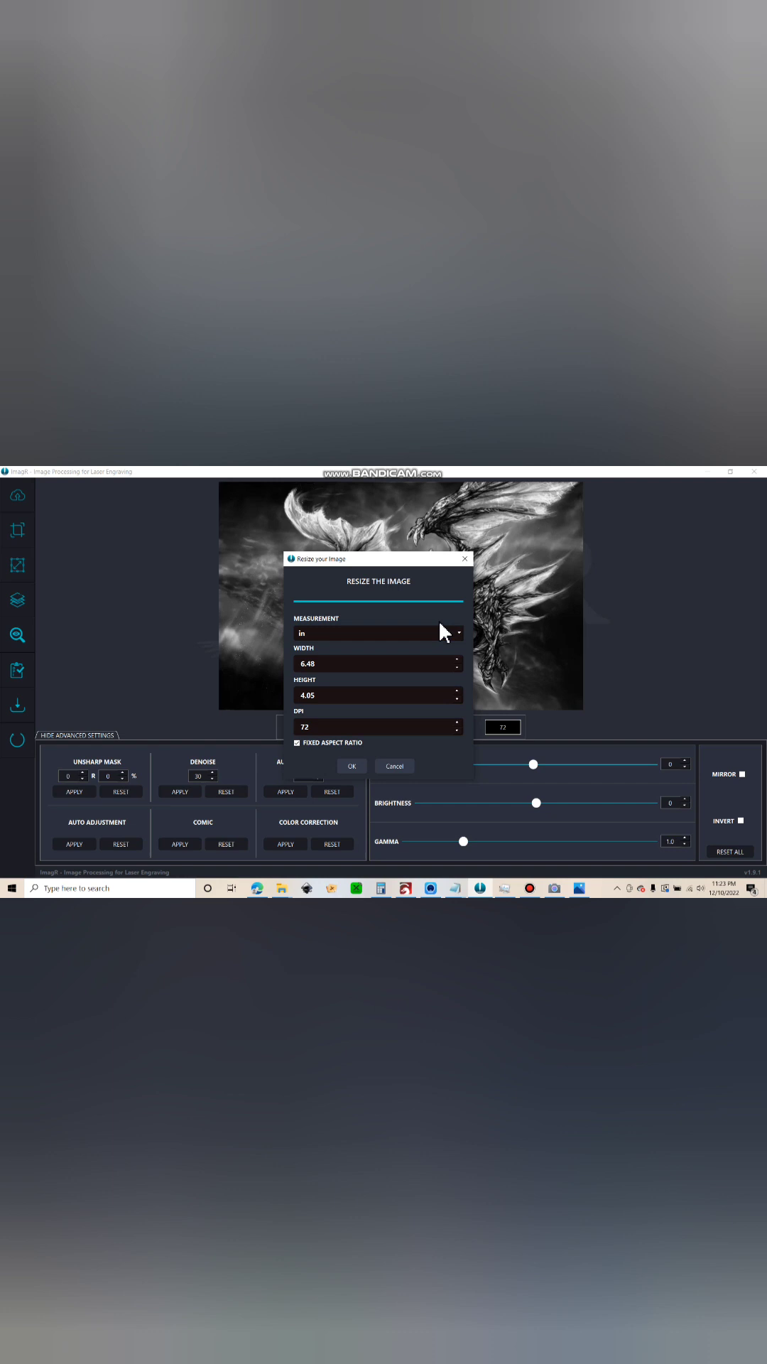
pyautogui.doubleClick(338, 726)
pyautogui.write('318')
# Apply the resize, then crop the left edge to 6.05 × 4.05 inches
pyautogui.click(348, 766)
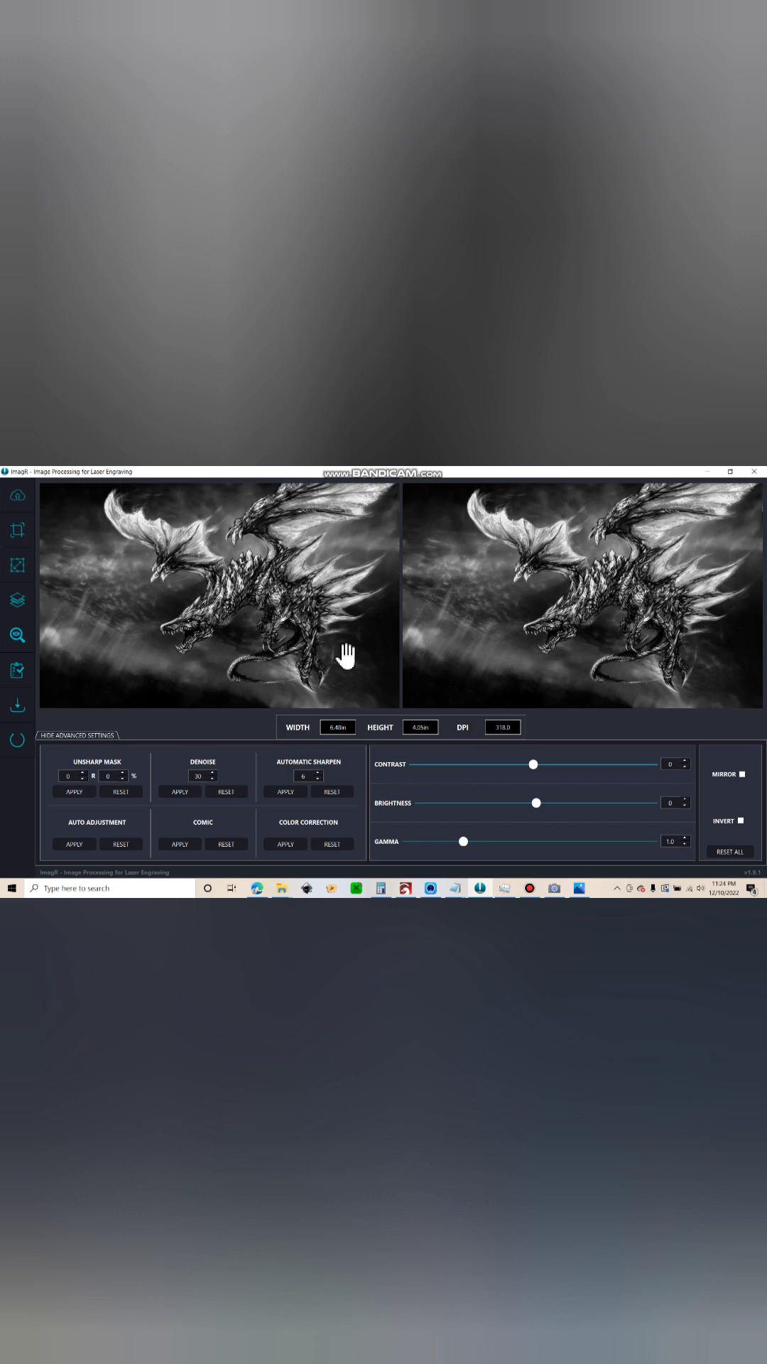
pyautogui.click(16, 534)
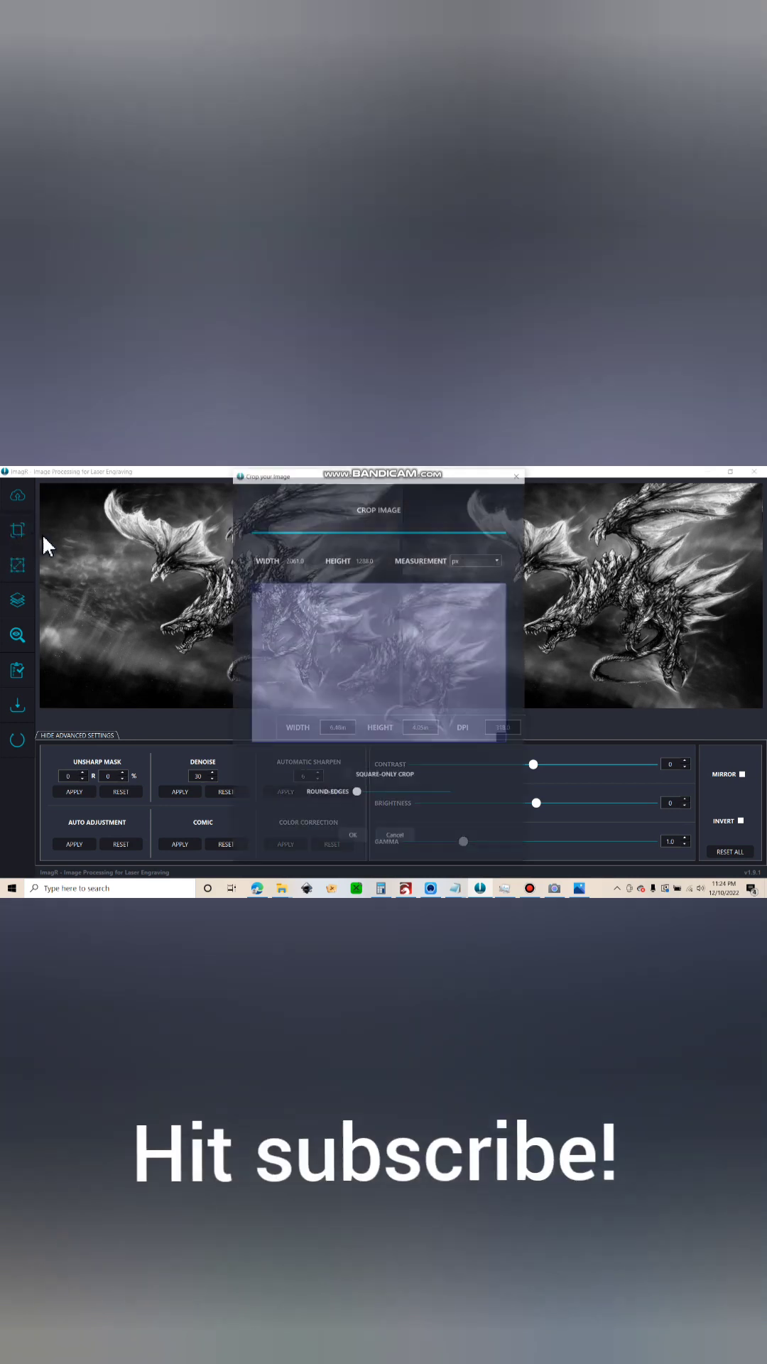
pyautogui.click(482, 561)
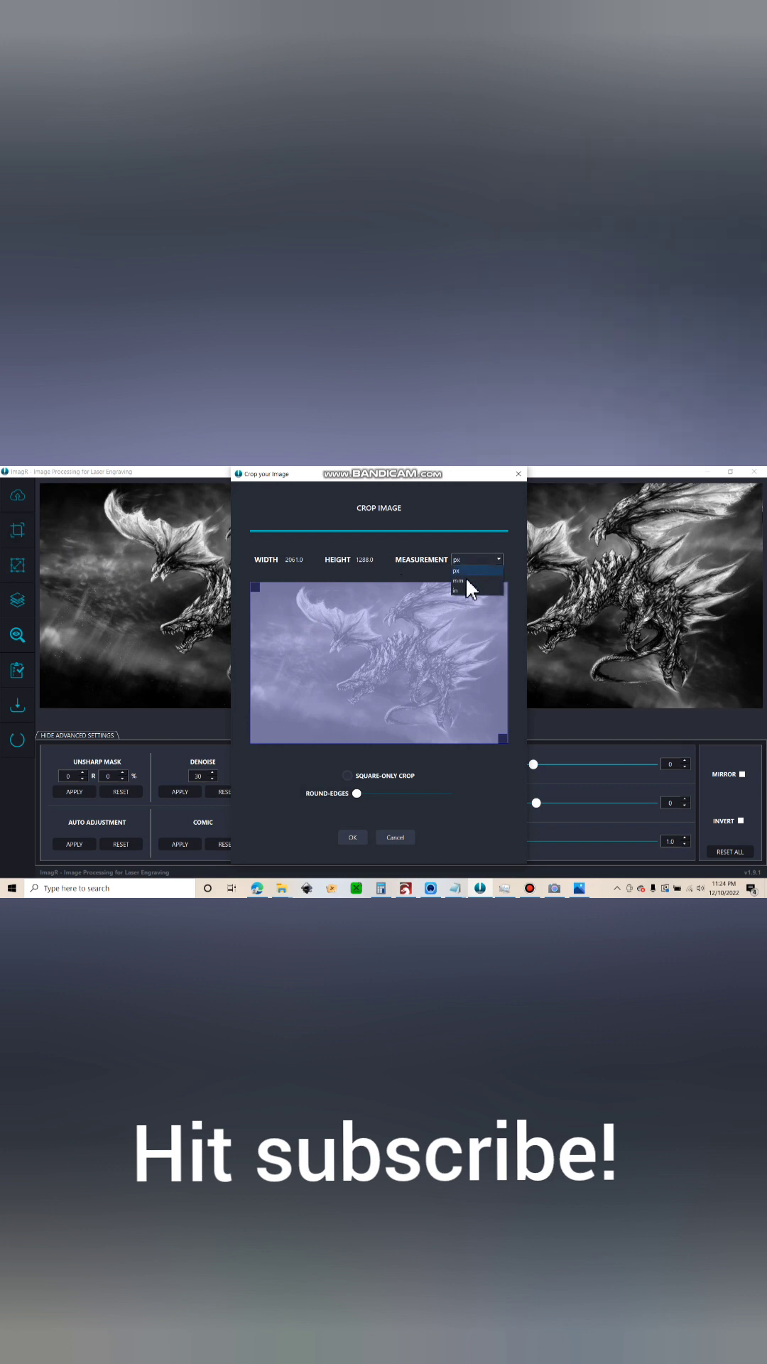
pyautogui.click(457, 591)
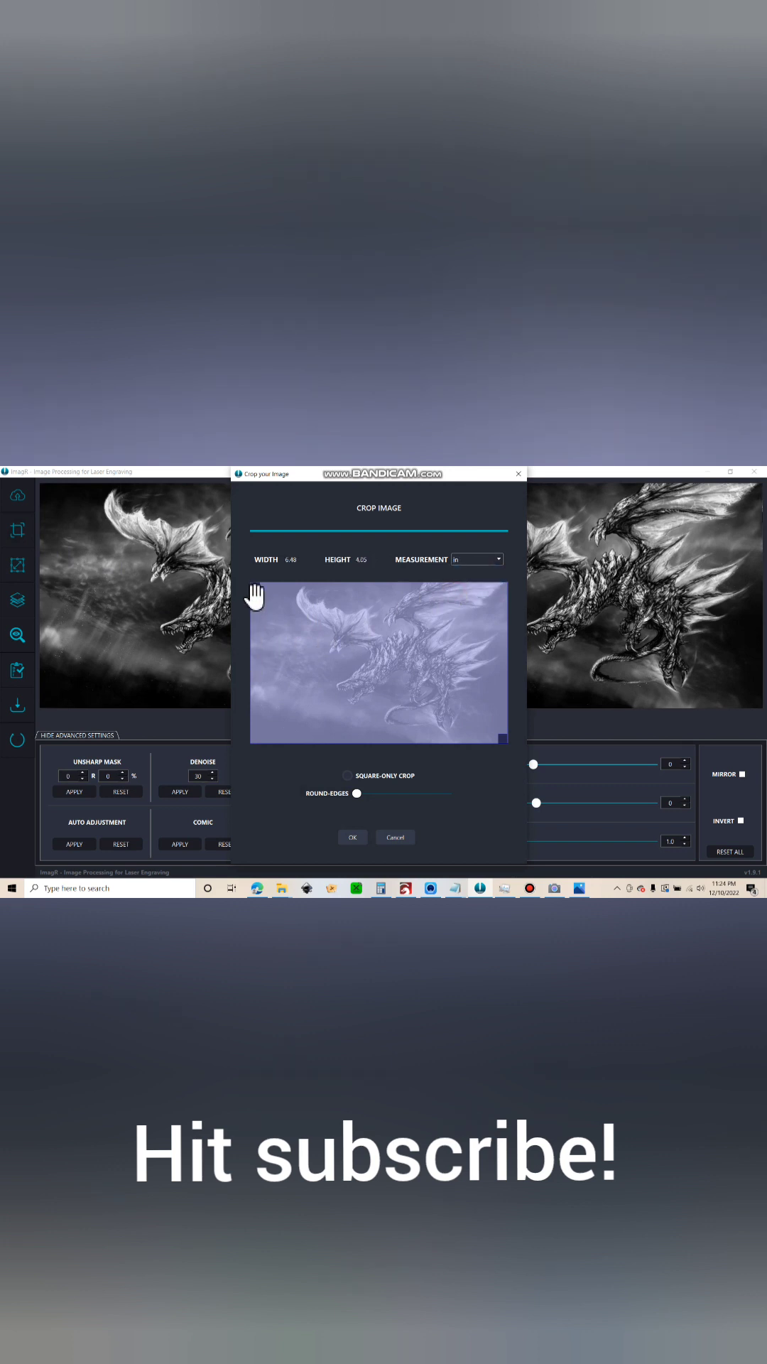
pyautogui.moveTo(254, 584); pyautogui.dragTo(272, 585)
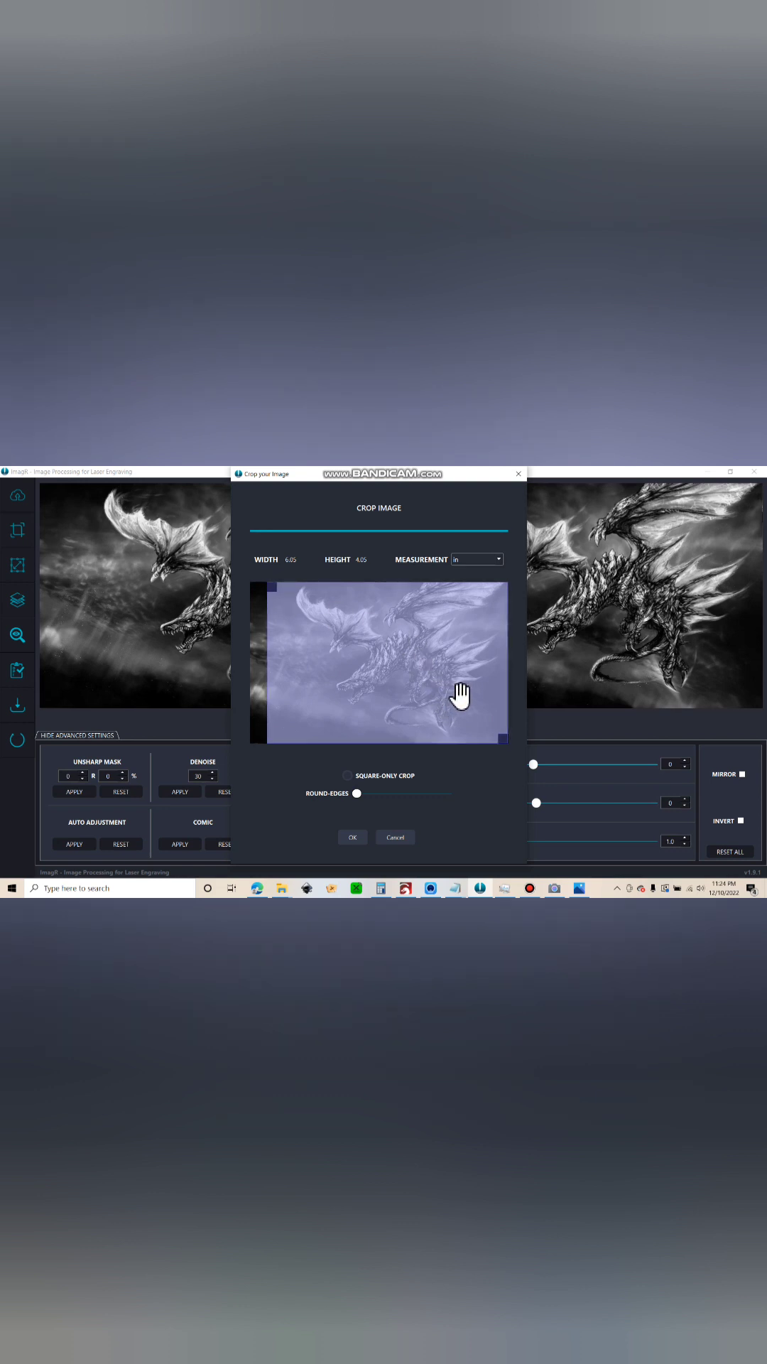
pyautogui.click(353, 838)
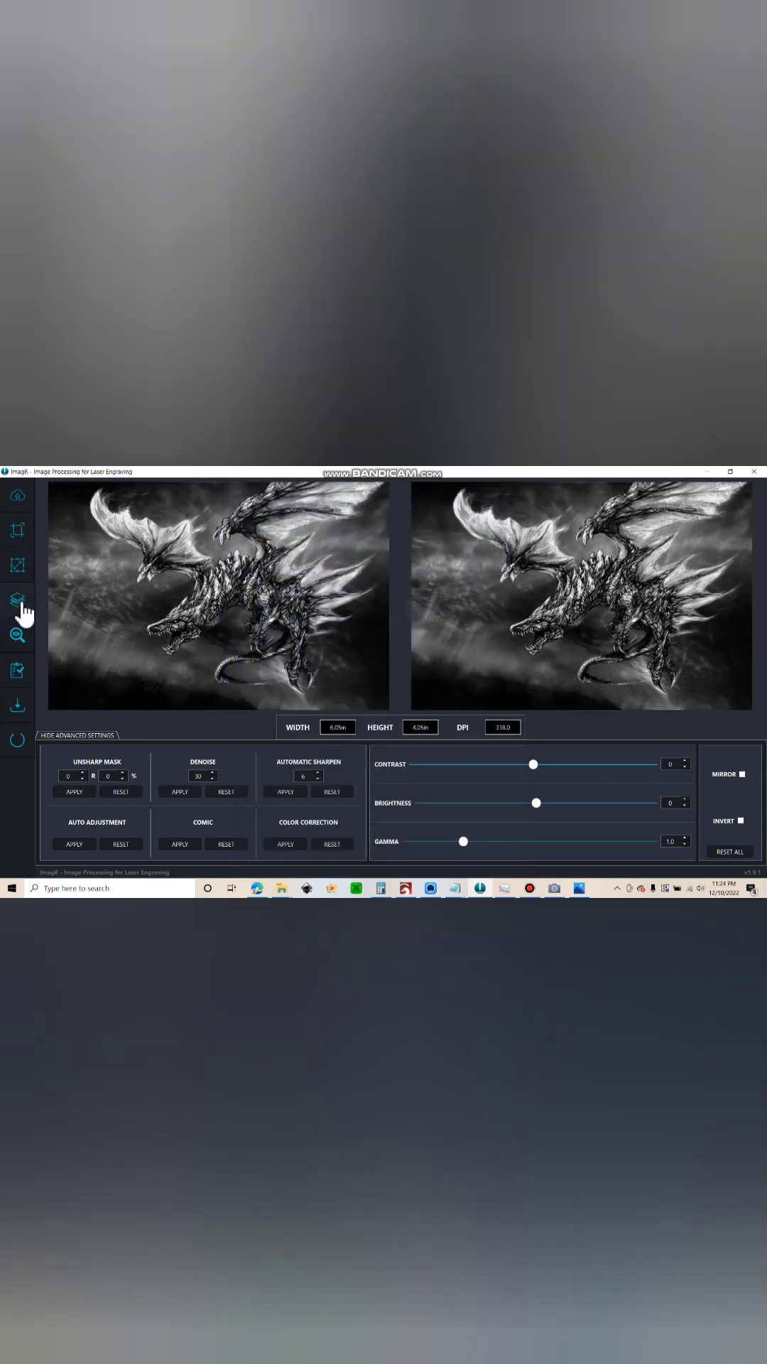
# Apply the NERO preset 'Nero White Tile Painted Black' from the Material presets
pyautogui.click(31, 600)
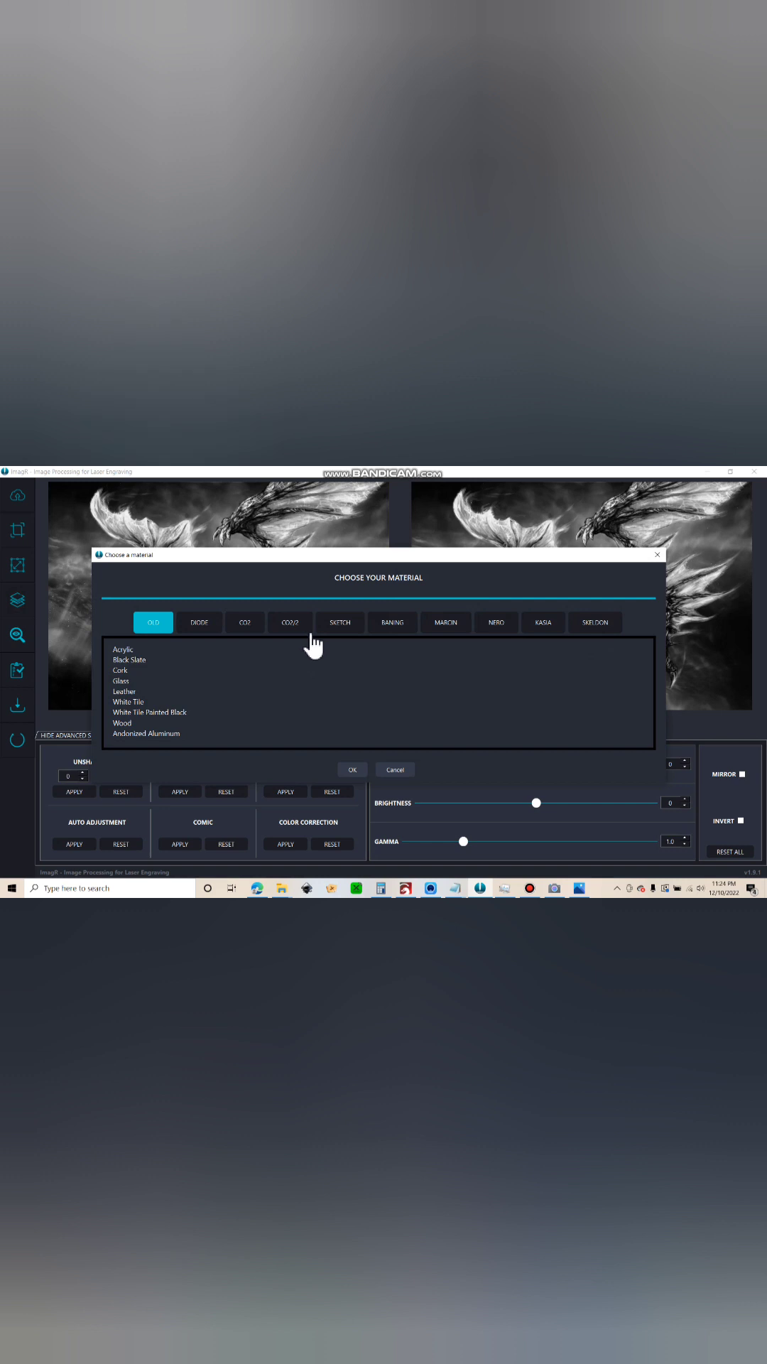
pyautogui.click(499, 625)
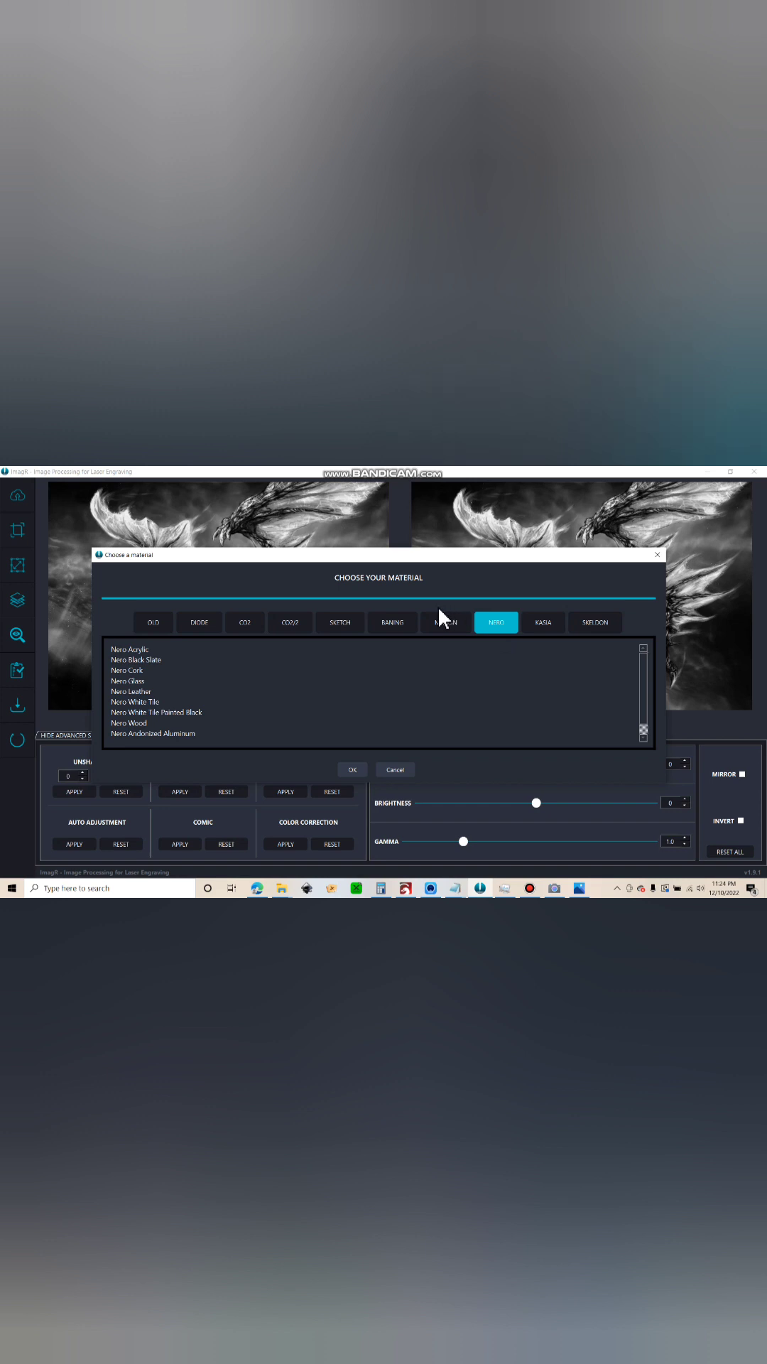
pyautogui.click(159, 714)
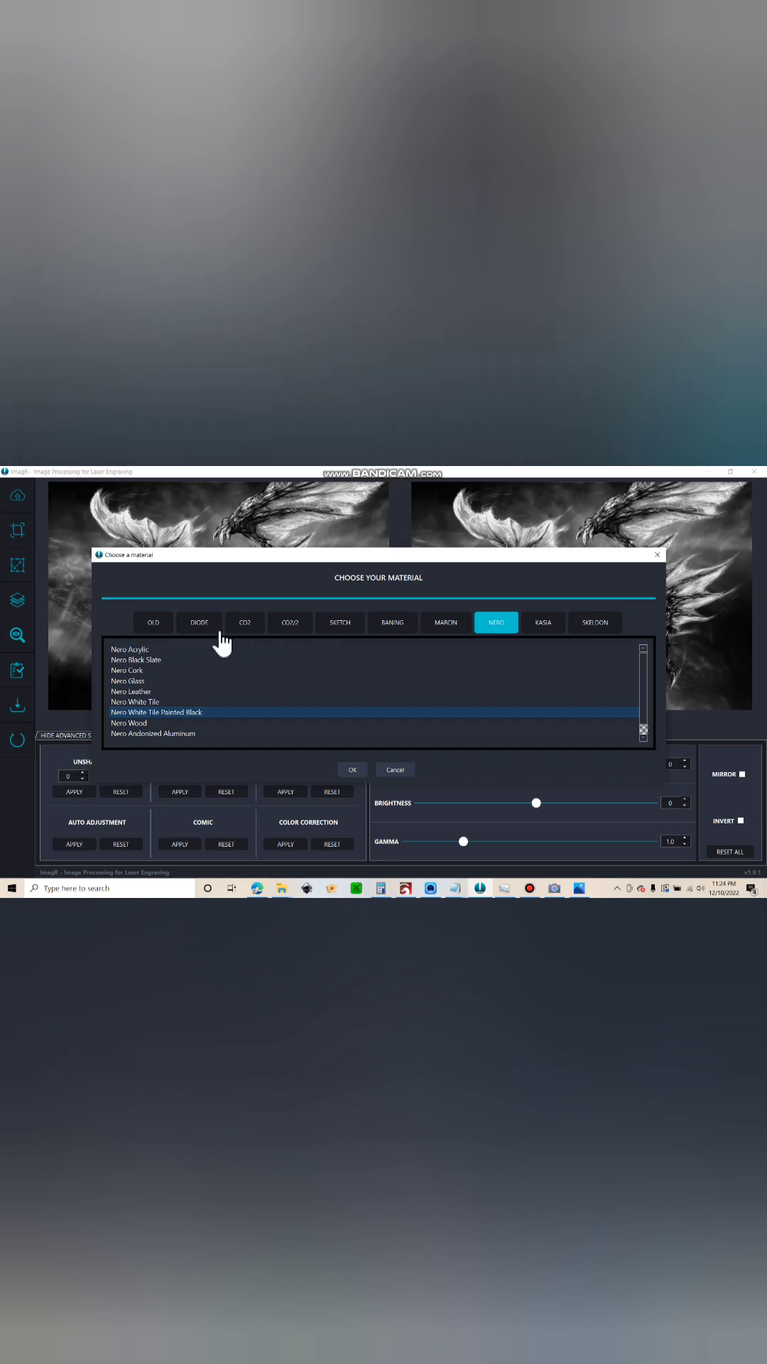
pyautogui.click(353, 770)
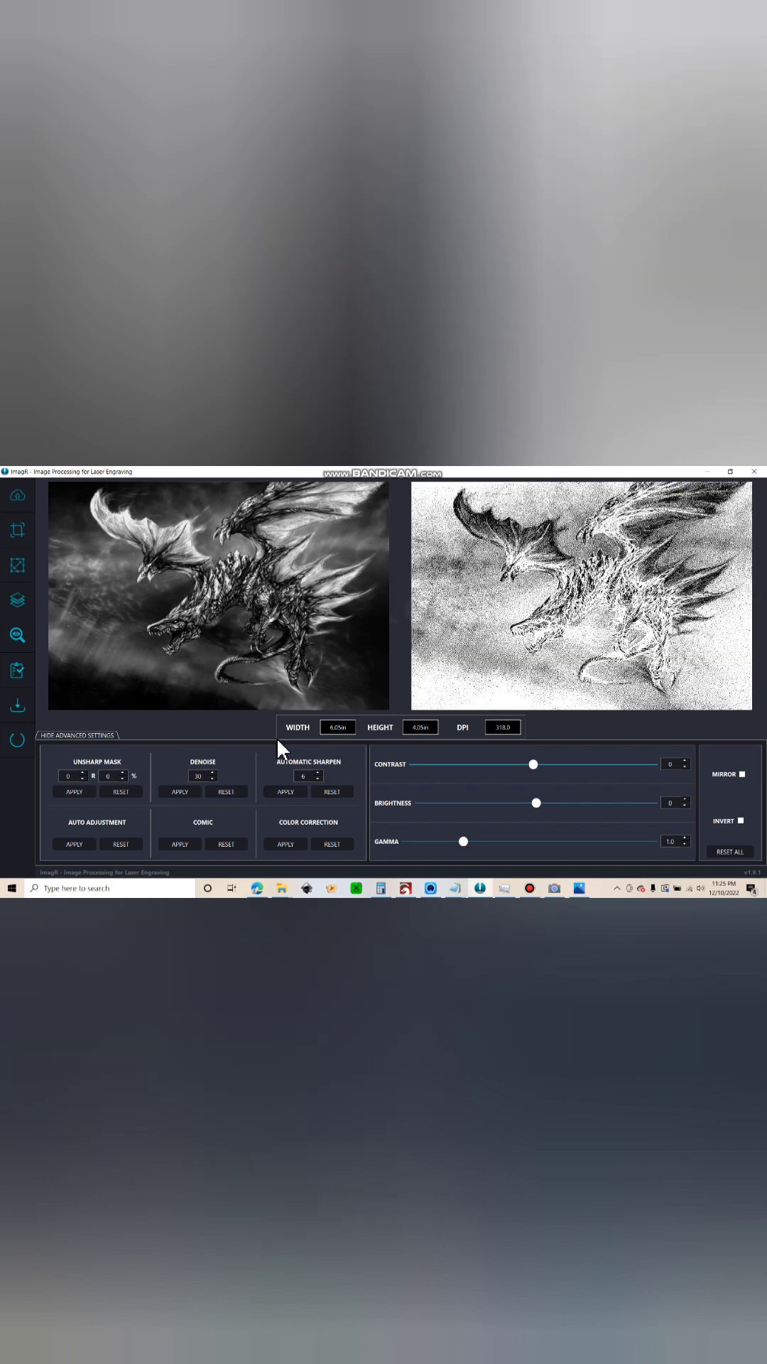
# Run Auto Adjustment on the dithered dragon and zoom in to inspect the previews
pyautogui.click(76, 846)
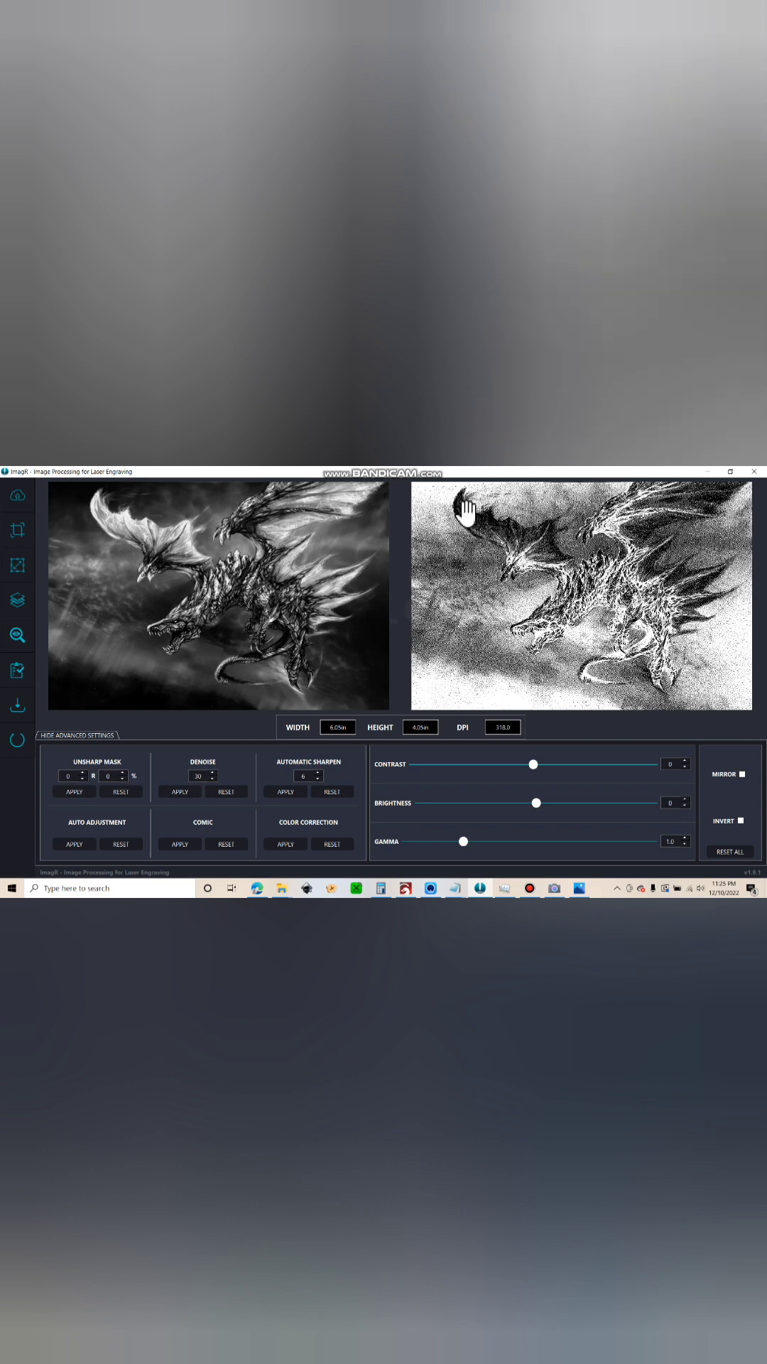
pyautogui.scroll(3, 498, 561)
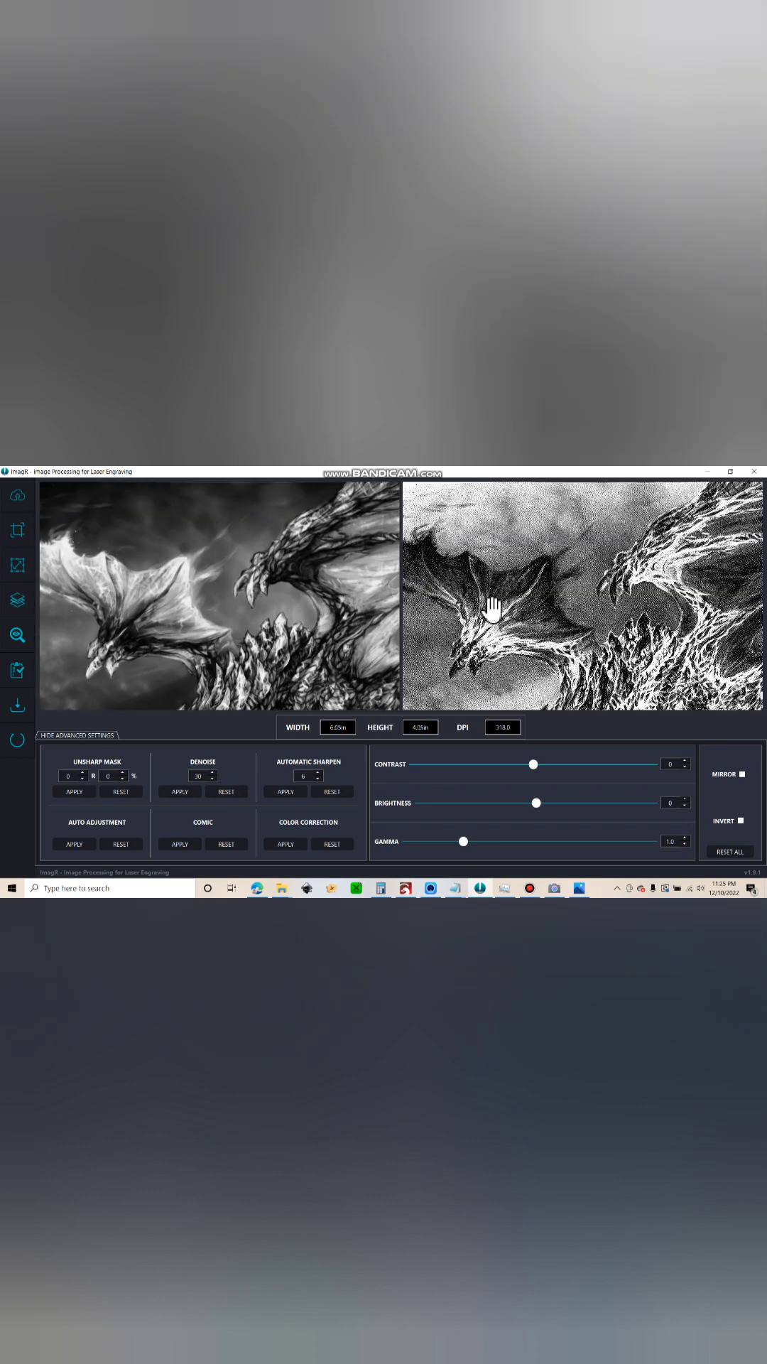
pyautogui.scroll(-3, 536, 636)
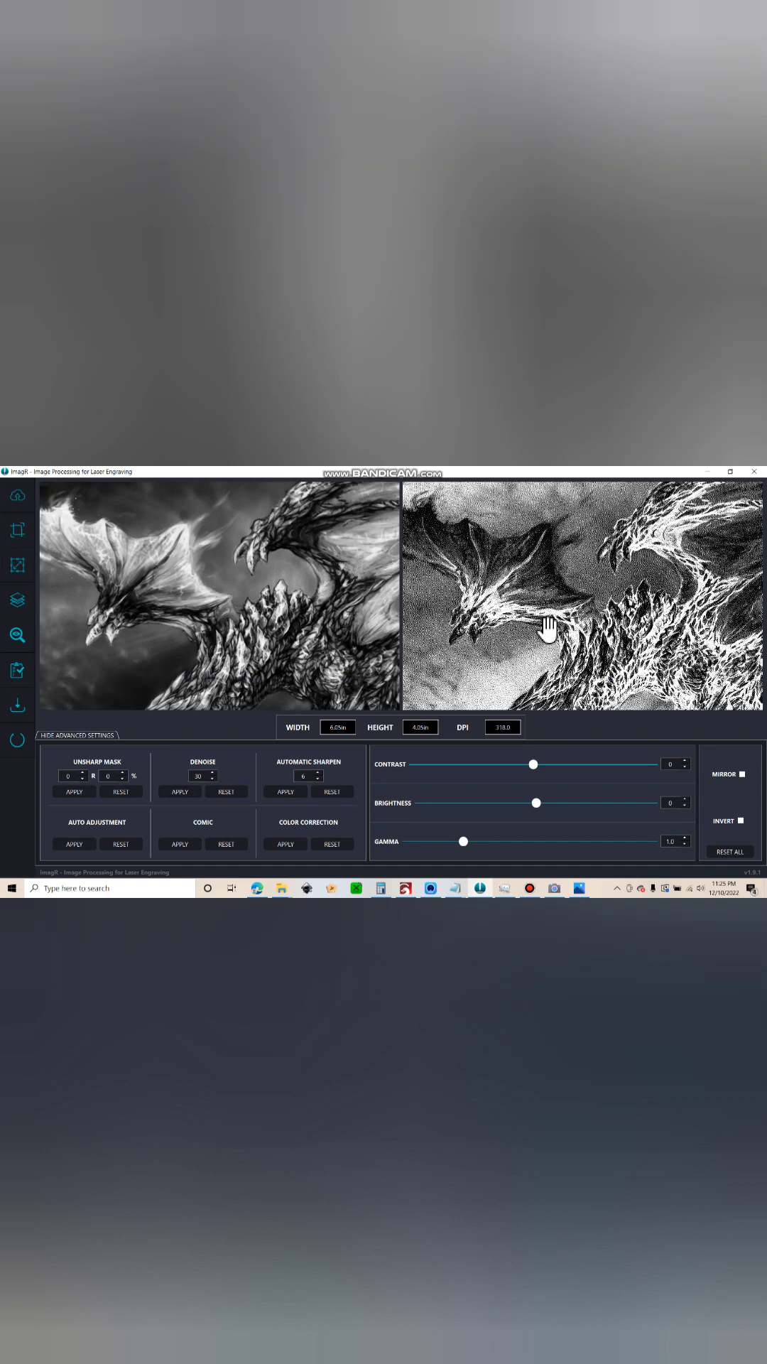
pyautogui.scroll(3, 538, 611)
pyautogui.scroll(-3, 538, 607)
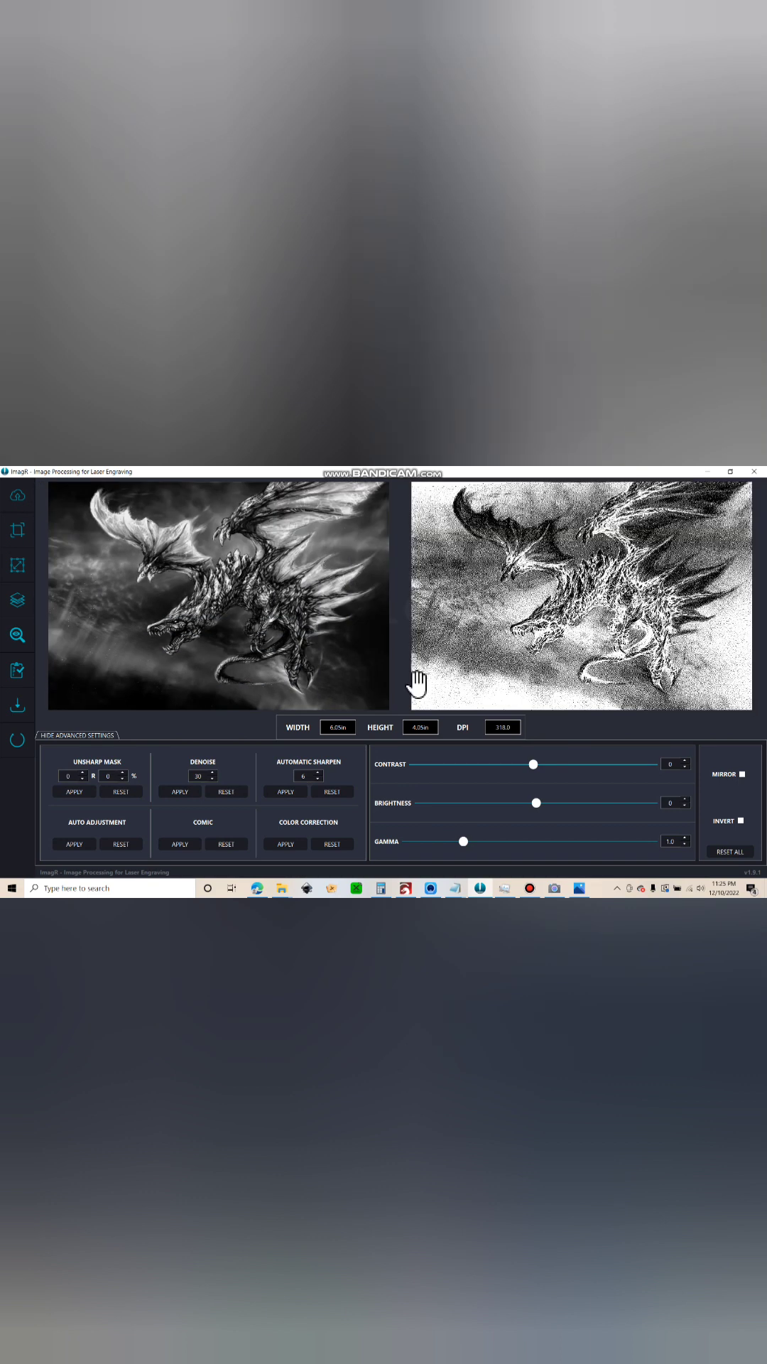
# Save as dragon-318.0-nero-white-tile-painted-black.bmp, overwriting the existing file
pyautogui.click(17, 705)
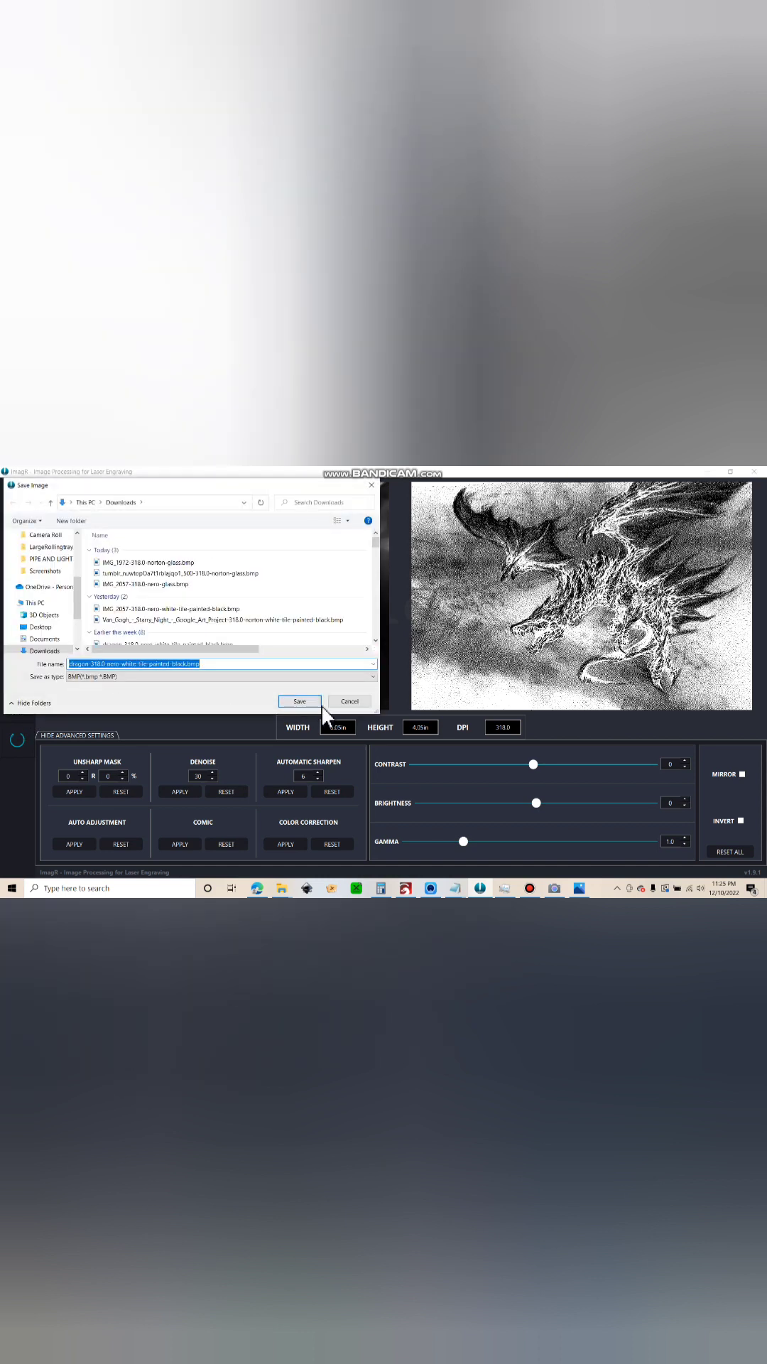
pyautogui.click(294, 701)
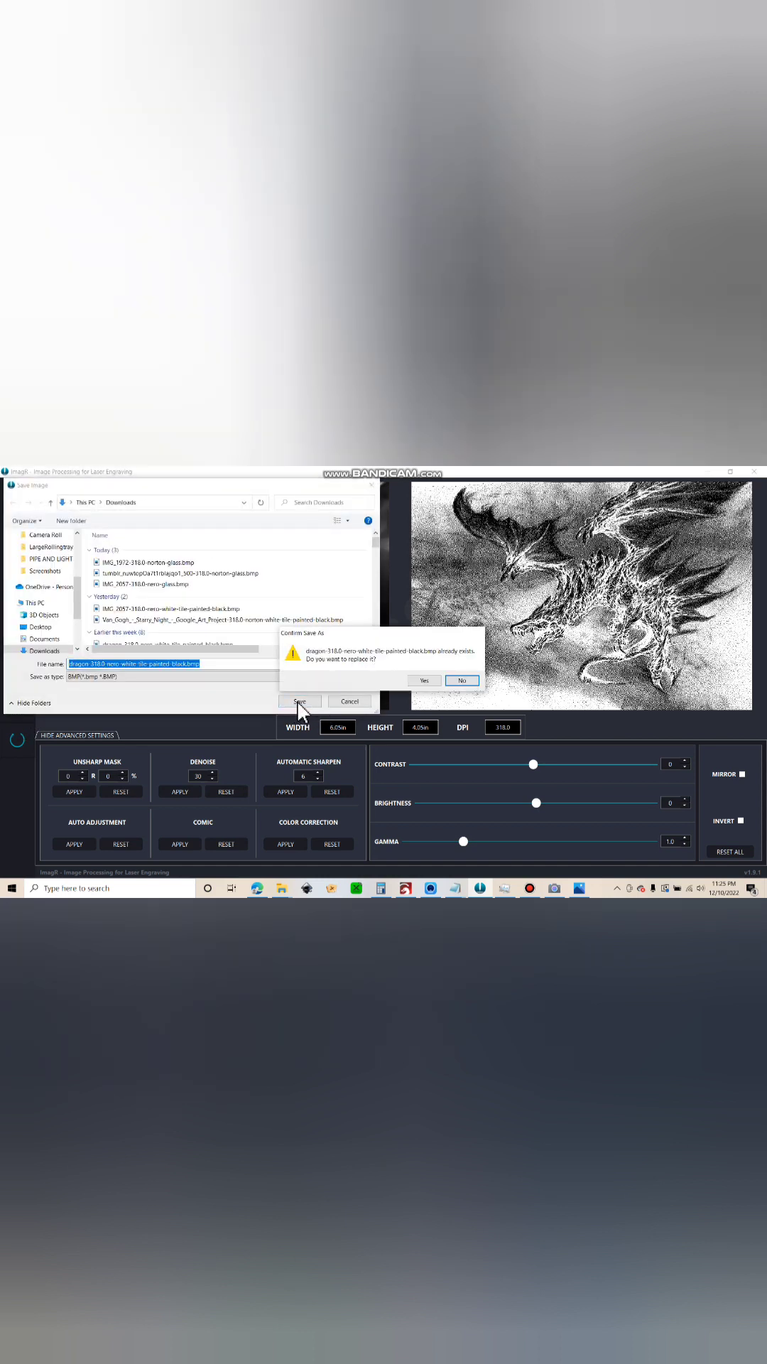
pyautogui.click(431, 677)
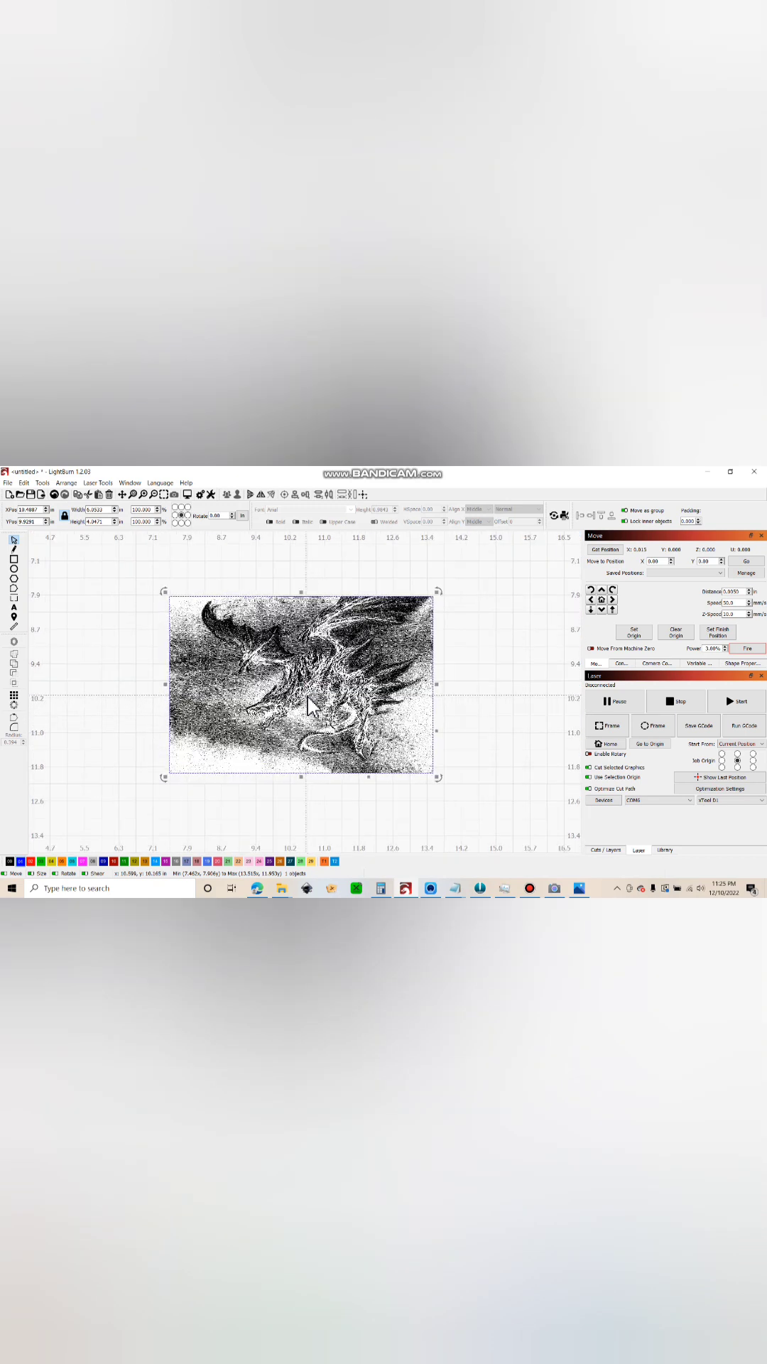
pyautogui.scroll(2, 308, 696)
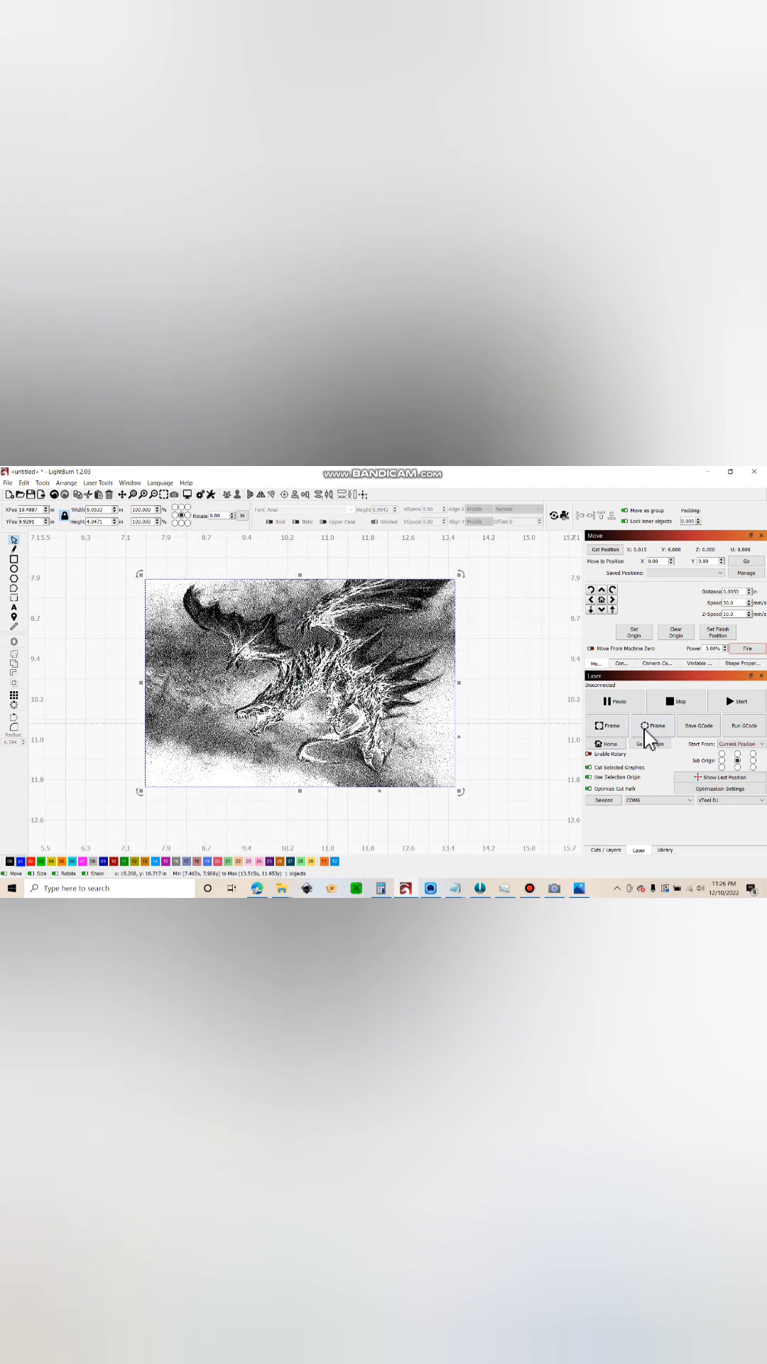
# In LightBurn, bring up the Cuts / Layers list for the imported dragon BMP
pyautogui.click(605, 850)
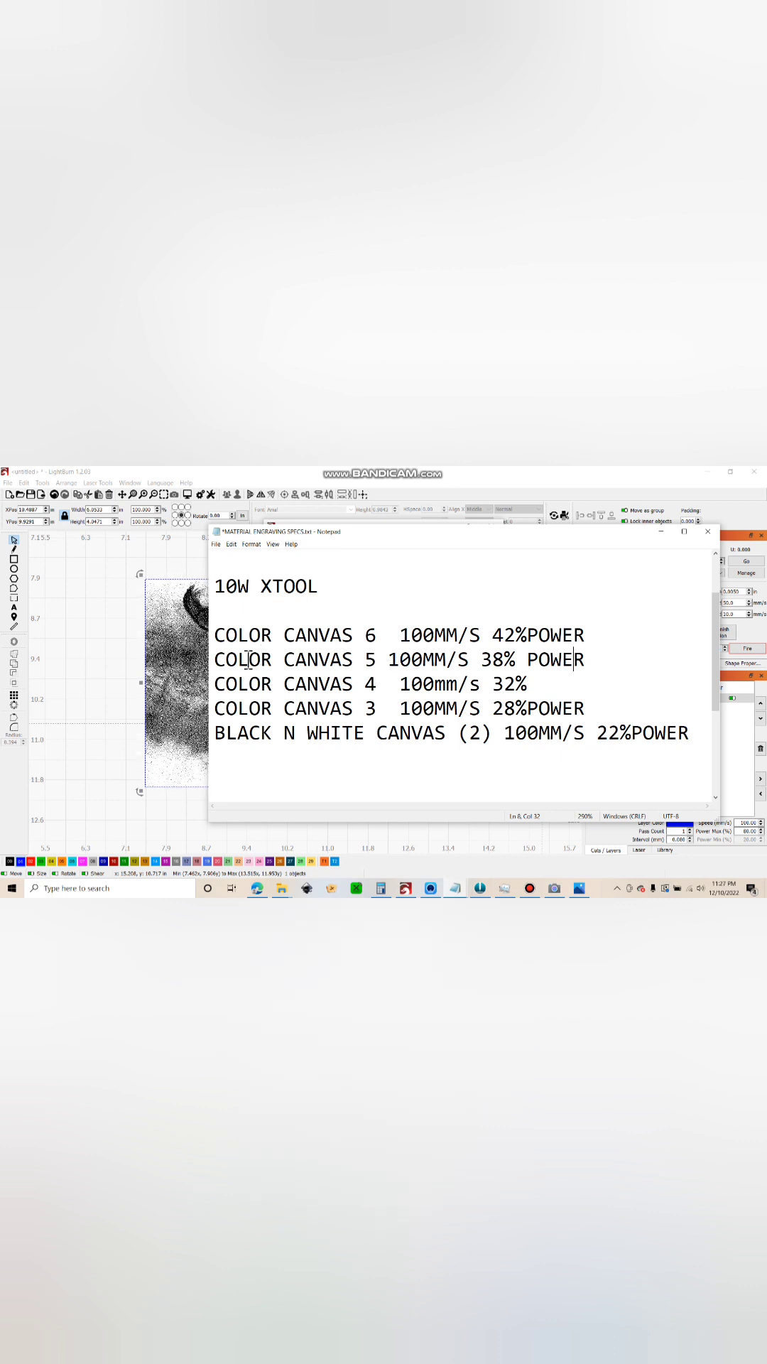
pyautogui.moveTo(225, 660); pyautogui.dragTo(579, 659)
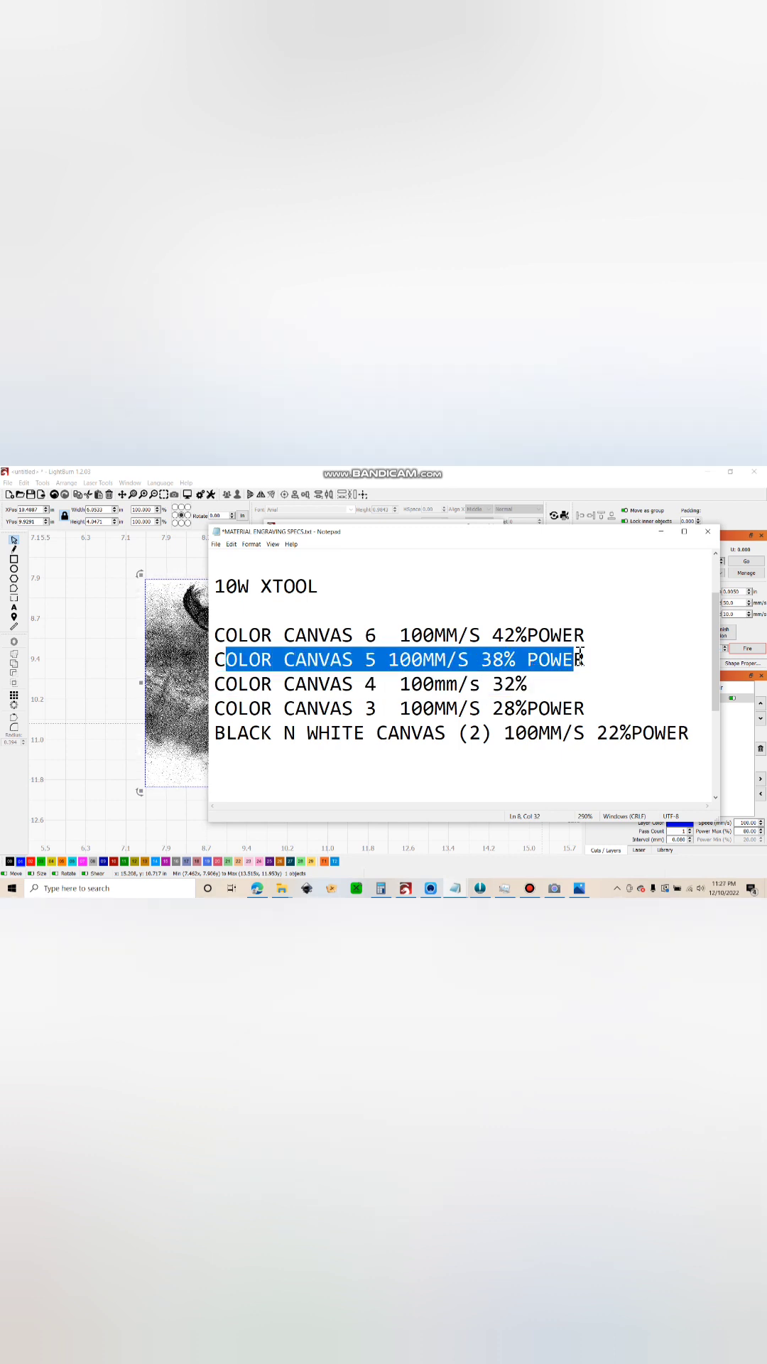
pyautogui.click(587, 665)
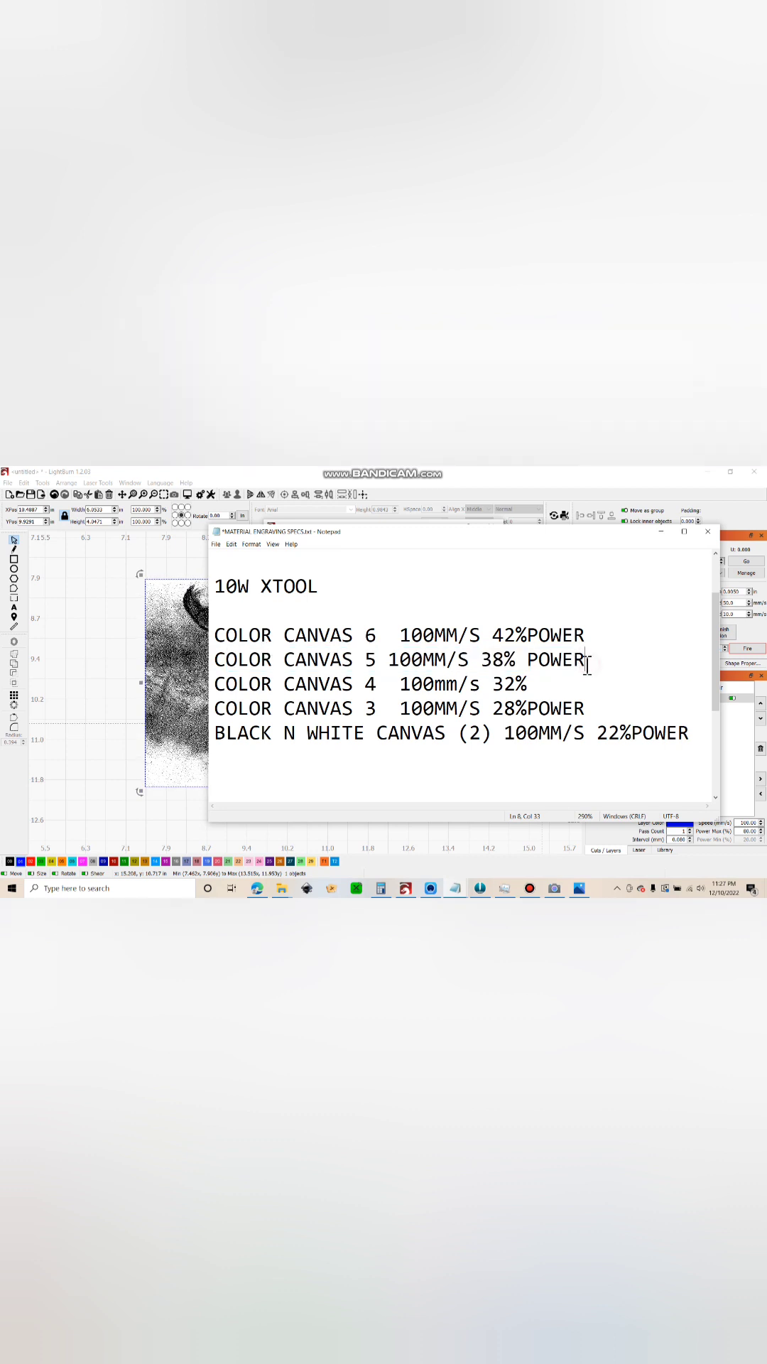